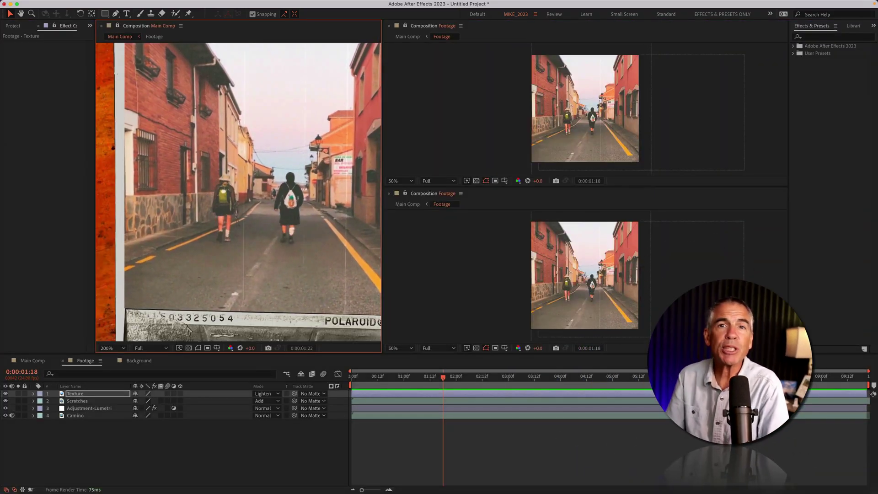
Zoom the Composition viewer out from 200% to 50% so the whole polaroid collage shows.
key("comma")
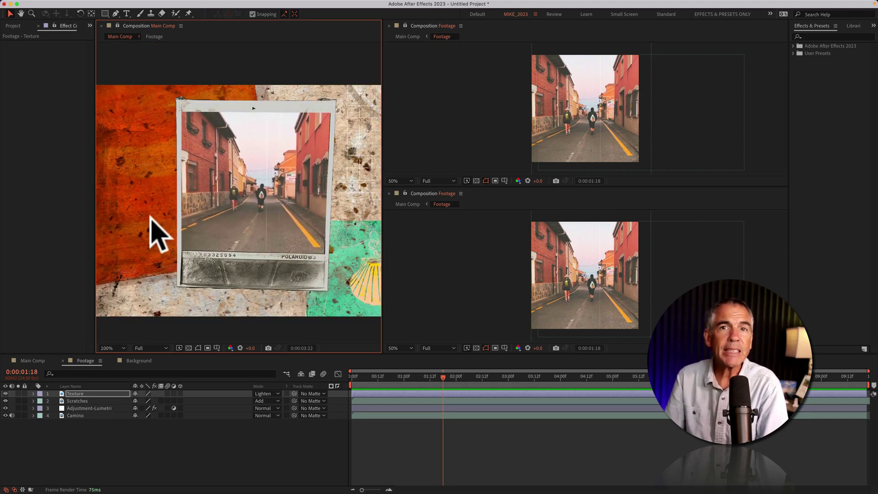
key("comma")
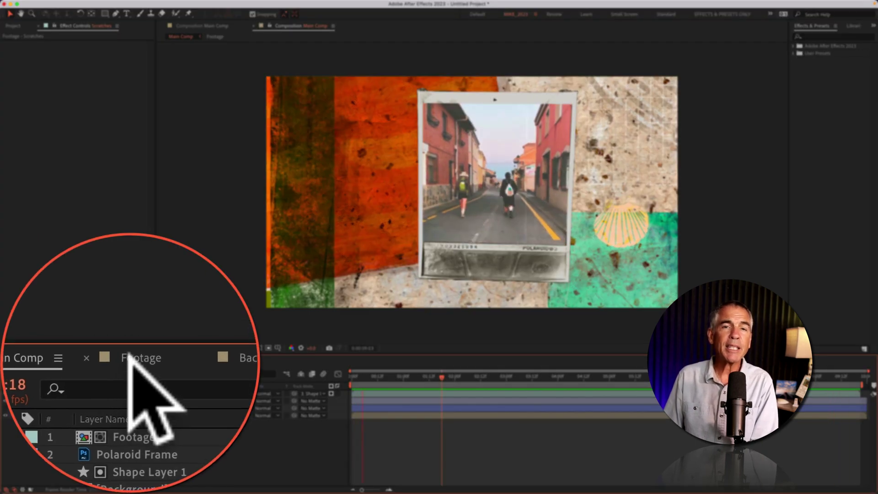
Browse the Footage, Main Comp and Background timelines, stopping the preview at the first frame.
left_click(129, 357)
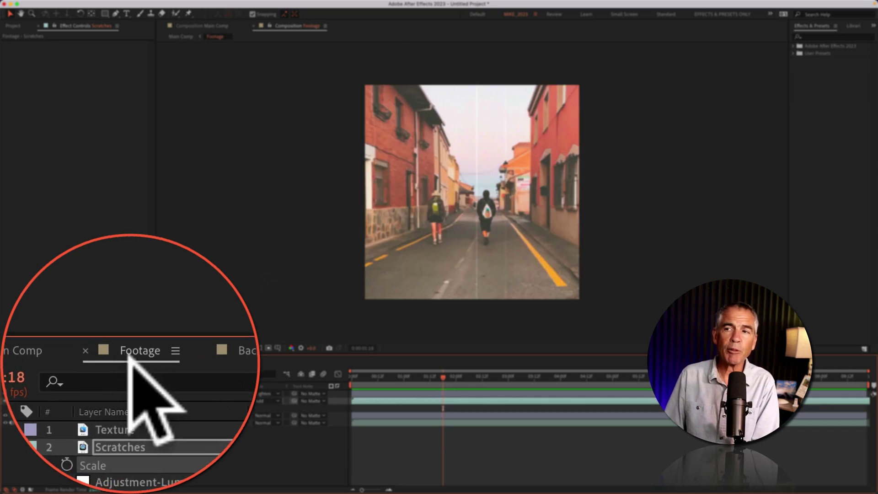
left_click(32, 360)
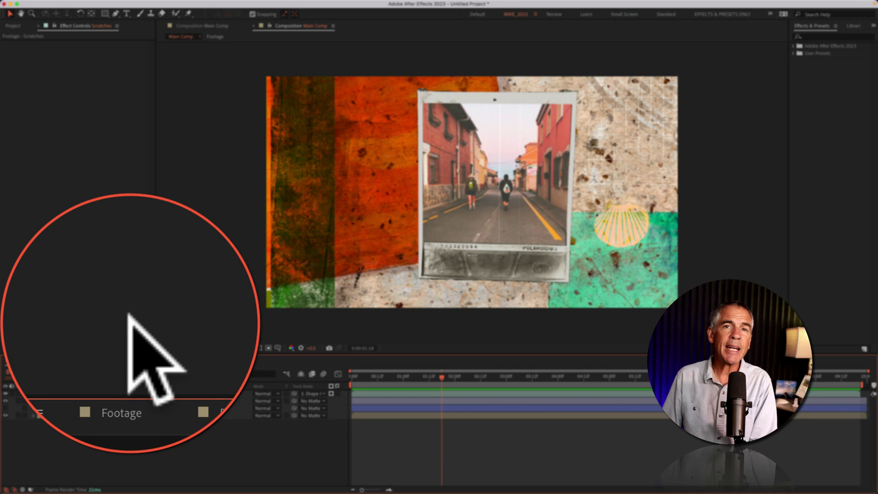
left_click(136, 359)
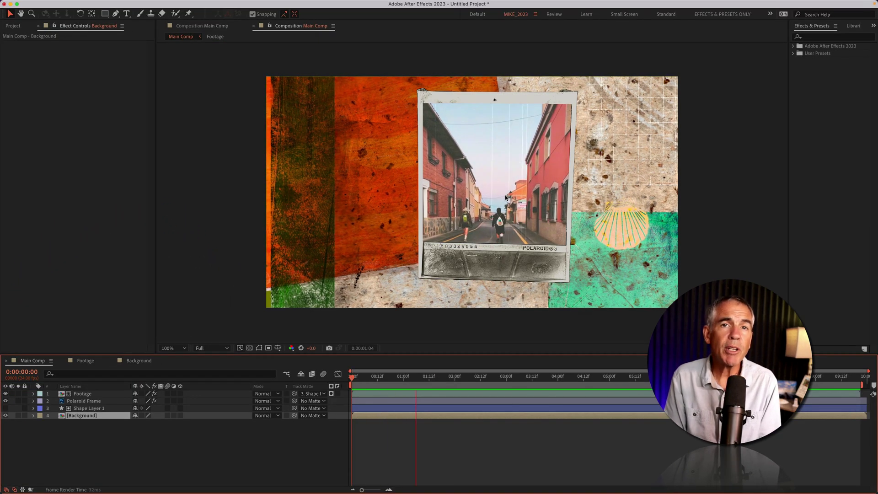
key("space")
Select the Footage comp's Camino layer, reveal its Scale, and toggle between Footage and Main Comp.
left_click(86, 360)
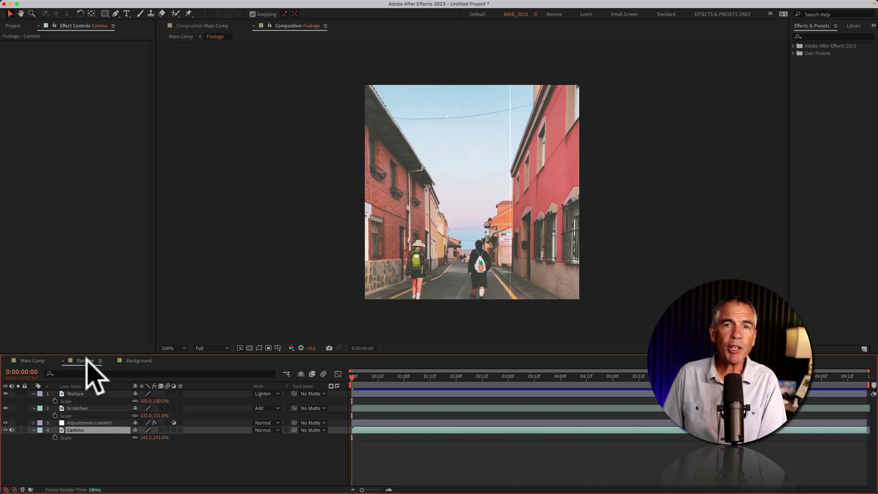
left_click(465, 224)
key("s")
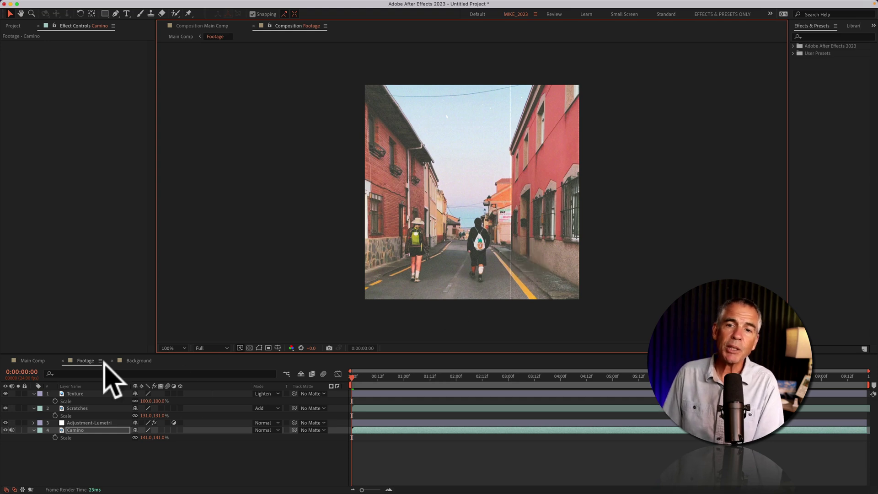
left_click(33, 361)
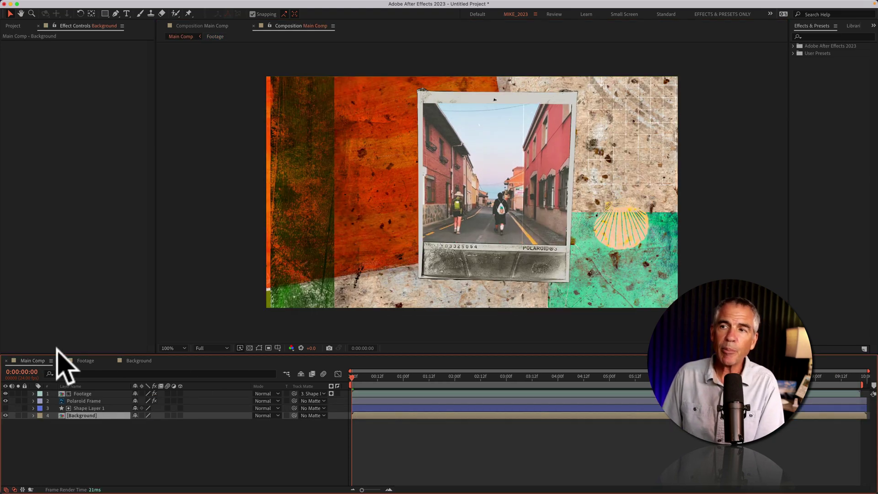
left_click(83, 361)
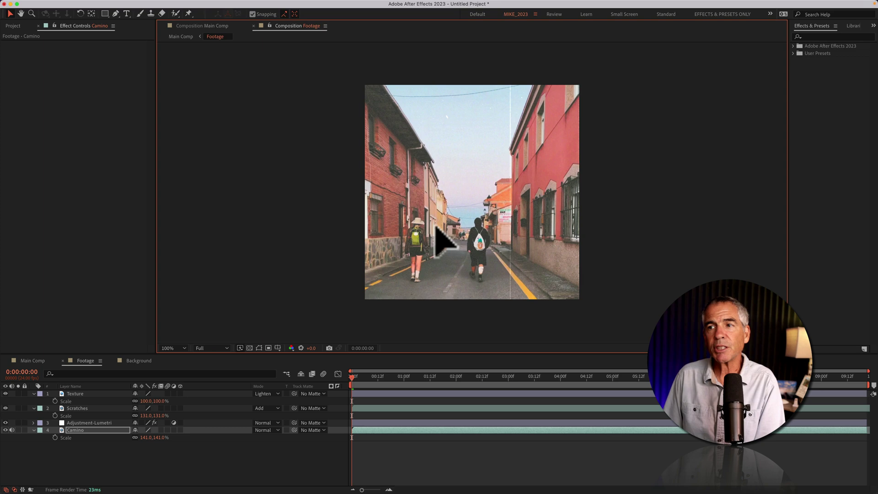
left_click(33, 361)
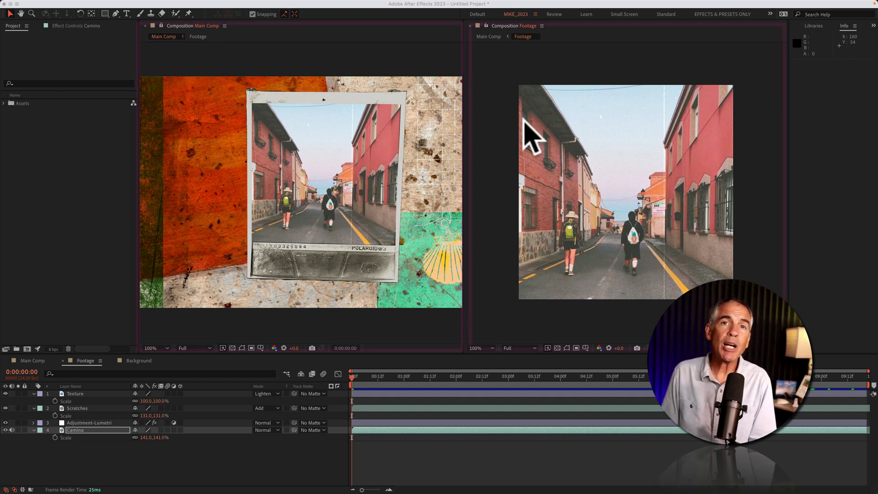
Move the Camino footage upward in the Footage comp and check the viewer's context menu.
left_click_drag(604, 192, 604, 162)
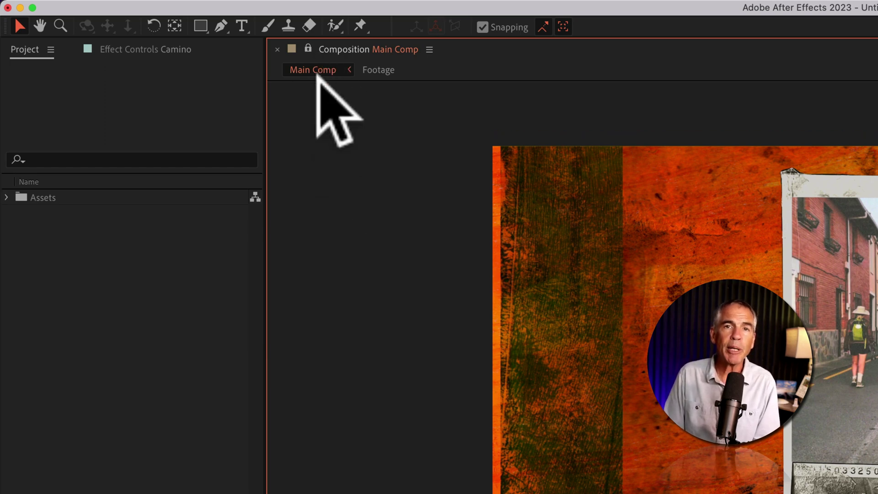
right_click(313, 144)
mouse_move(332, 153)
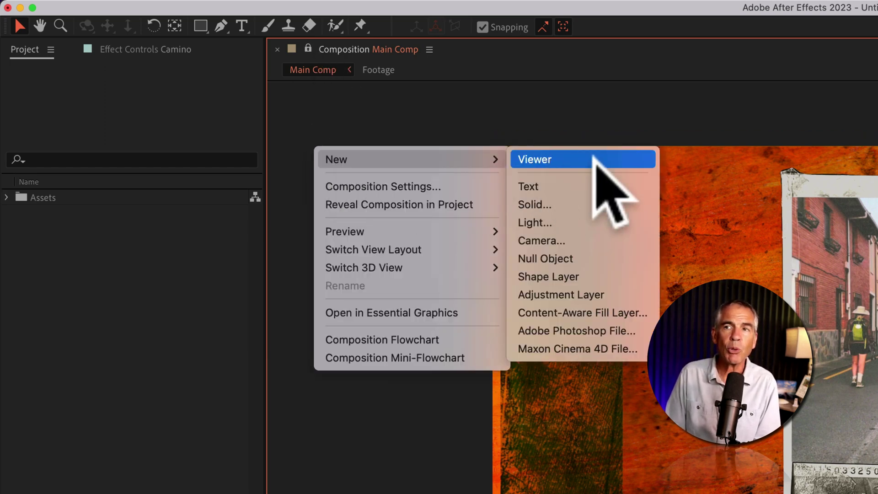
left_click(486, 117)
Browse the View menu for the New Viewer command without adding a viewer.
mouse_move(377, 3)
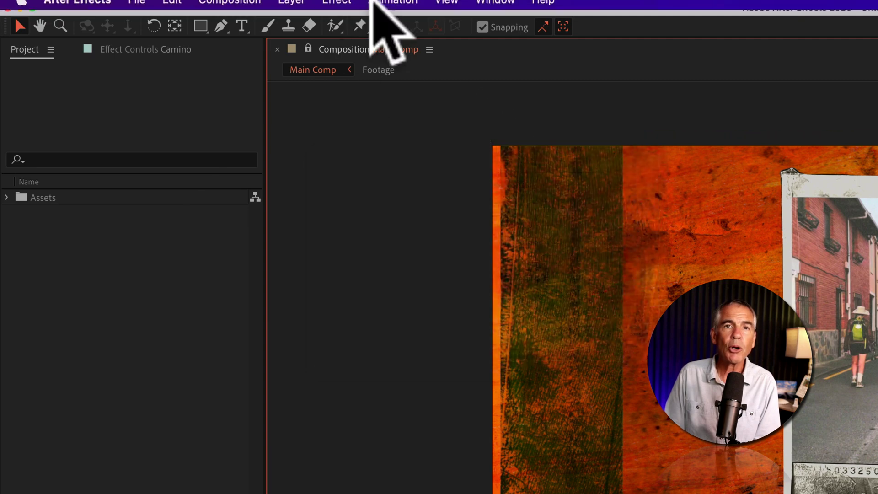
left_click(447, 7)
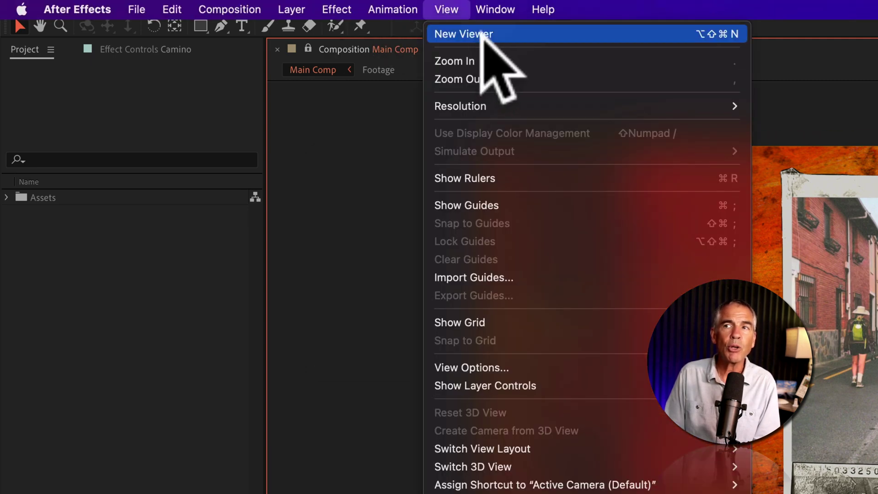
key("Escape")
left_click(495, 9)
mouse_move(439, 7)
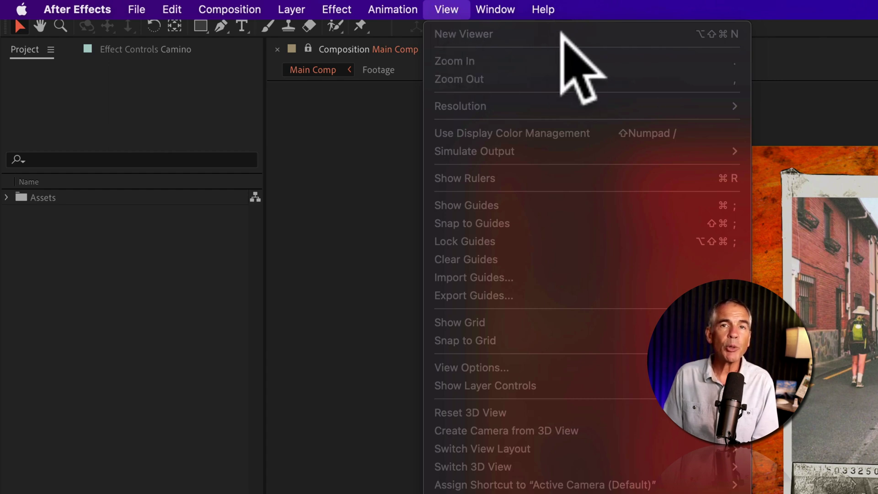
left_click(320, 243)
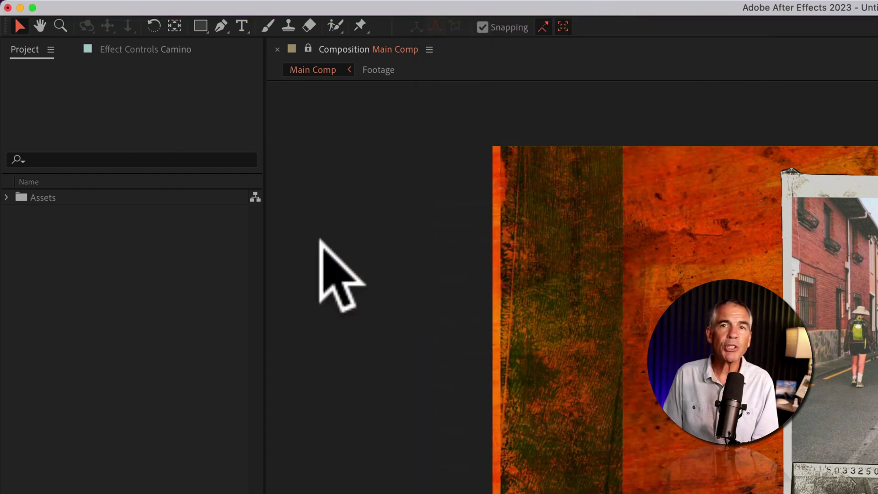
left_click(447, 10)
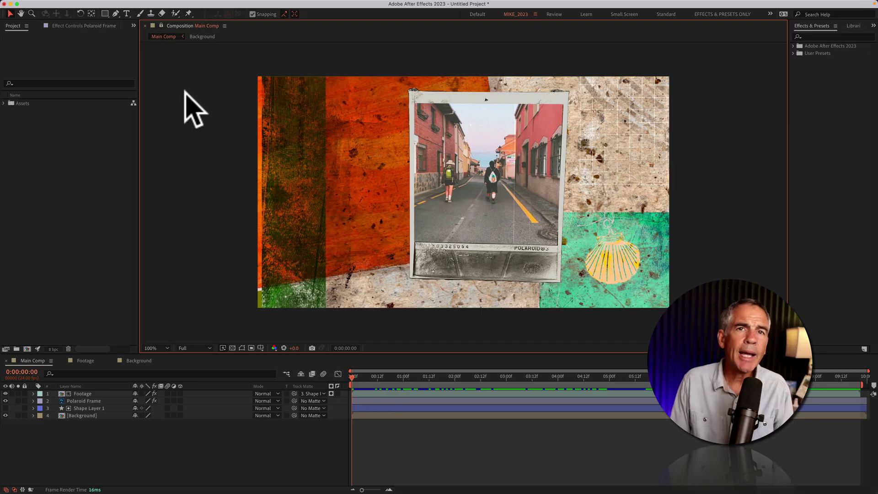
Add a second Main Comp viewer from the viewer's context menu New > Viewer.
right_click(181, 88)
mouse_move(195, 98)
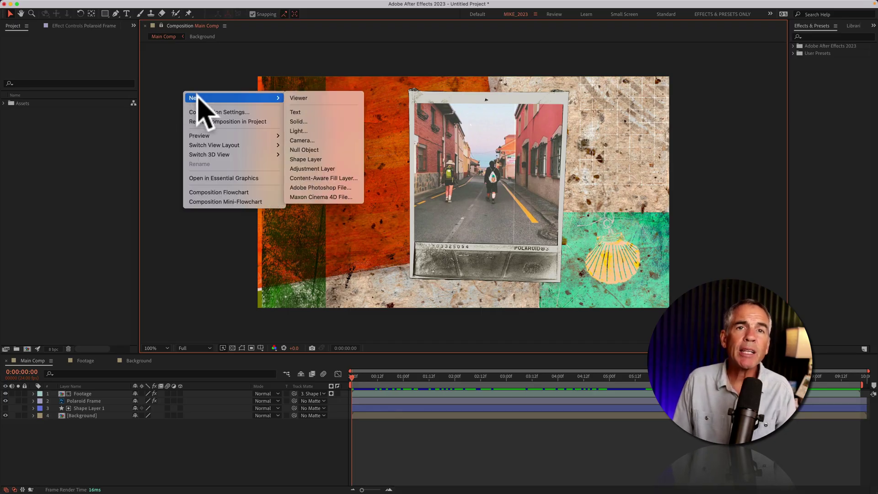
left_click(320, 98)
Add a third viewer via View > New Viewer, dock it below the right one, and widen the left viewer.
mouse_move(148, 2)
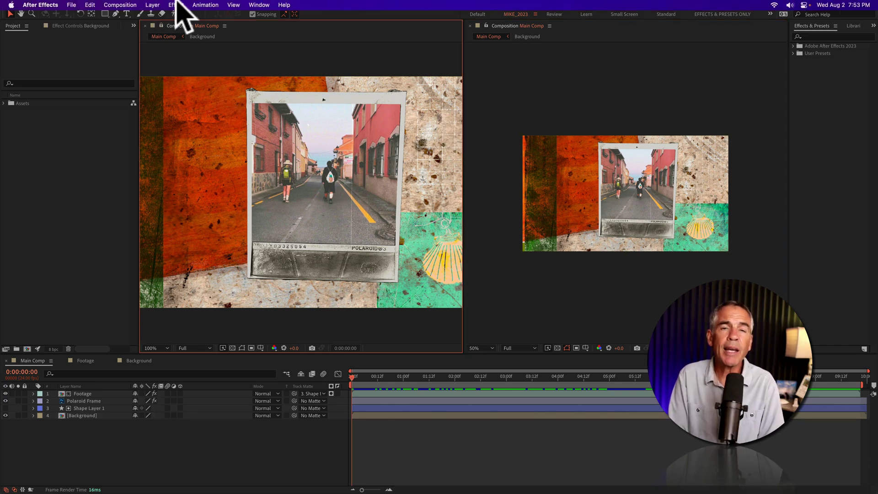
left_click(235, 5)
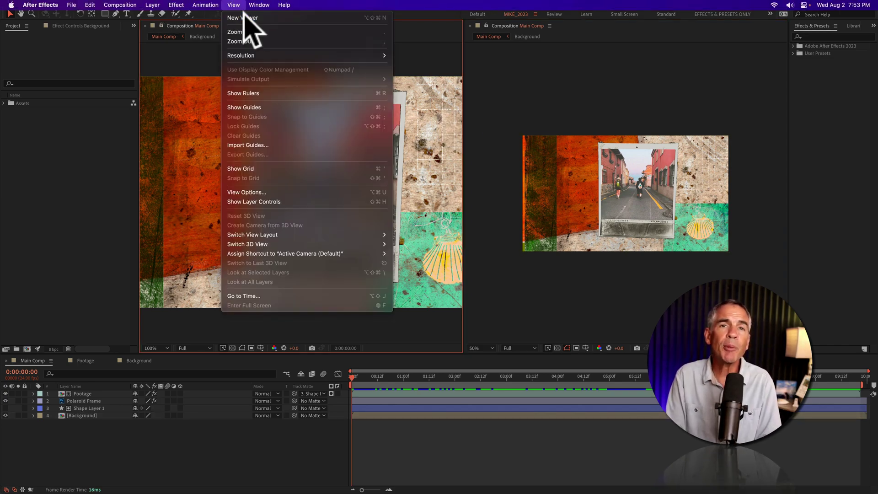
left_click(246, 18)
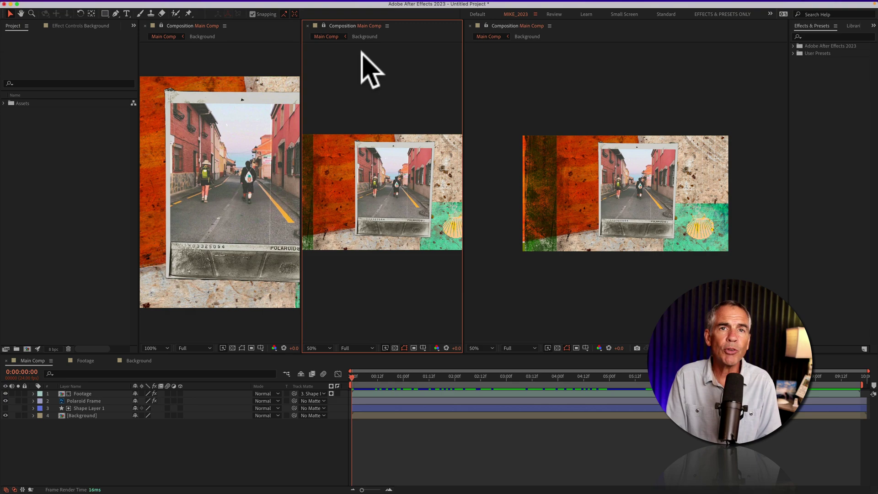
left_click_drag(337, 22, 569, 335)
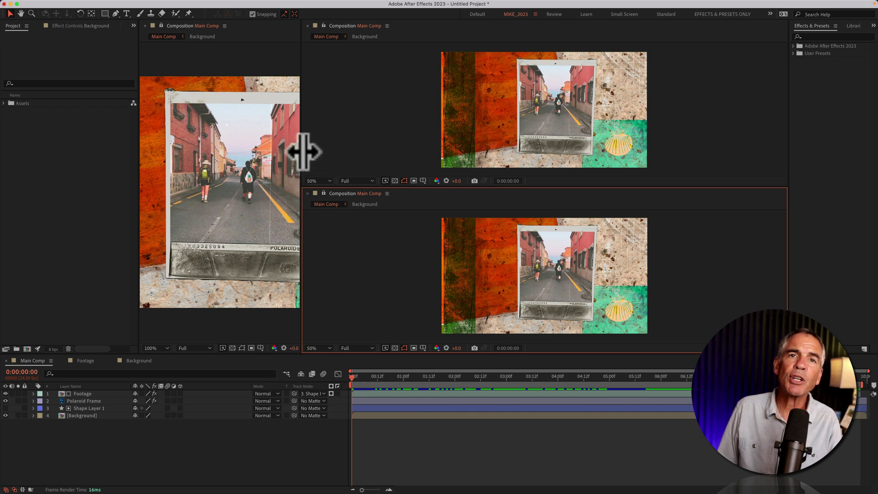
left_click_drag(304, 151, 480, 143)
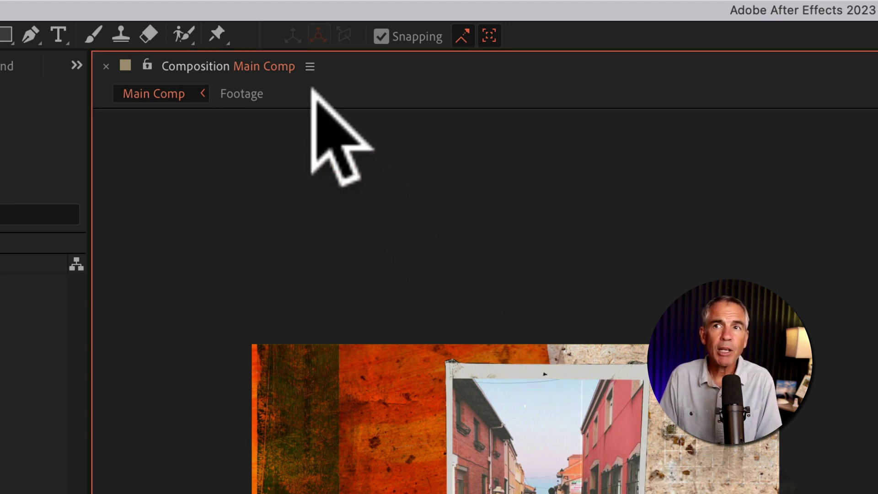
left_click(274, 65)
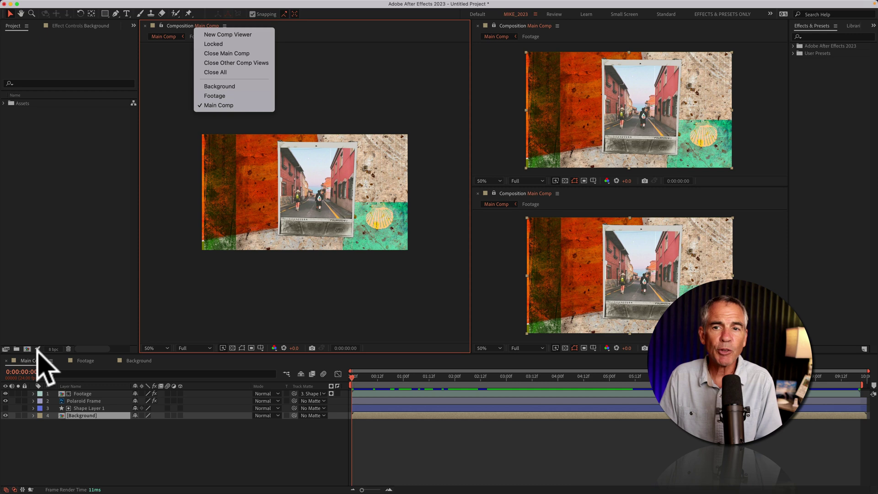
left_click(218, 88)
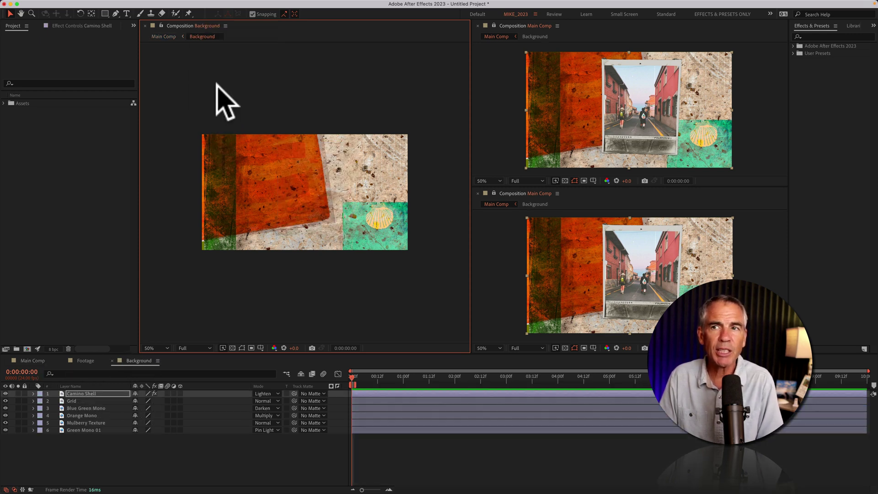
left_click(213, 26)
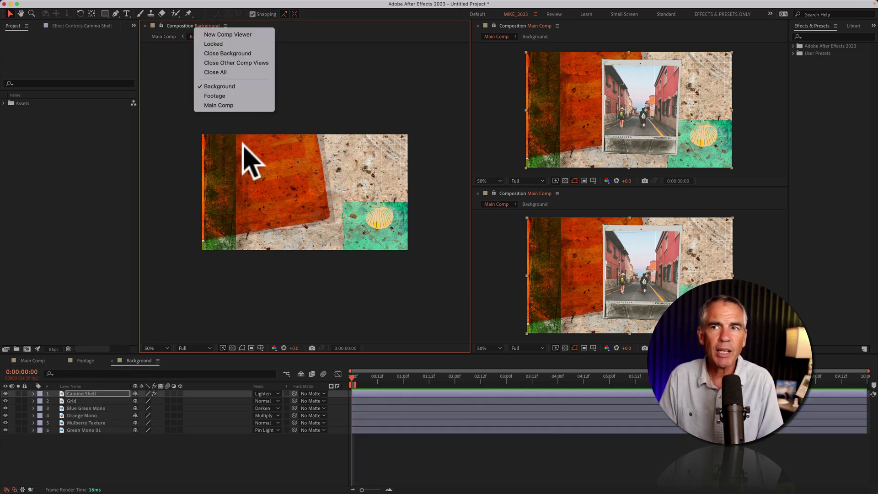
left_click(223, 95)
left_click(206, 26)
left_click(218, 105)
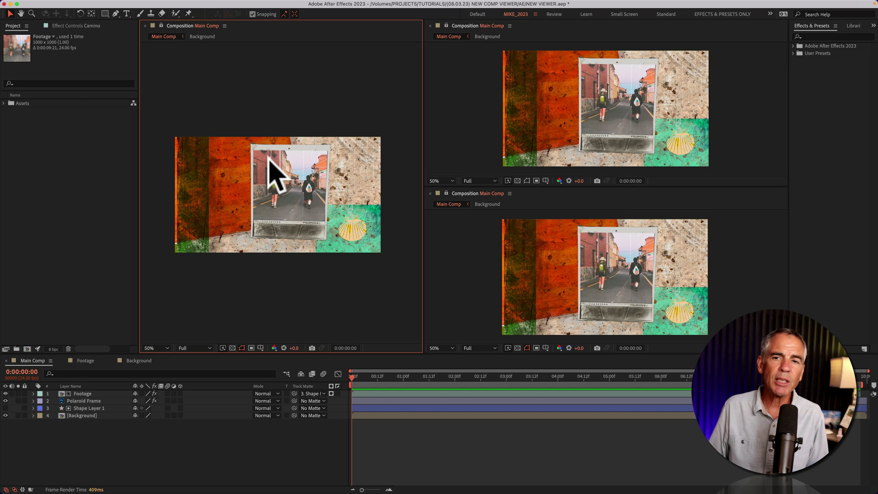
Switch the timeline between Footage, Background and Main Comp to watch the viewers respond.
left_click(85, 361)
left_click(138, 361)
left_click(87, 361)
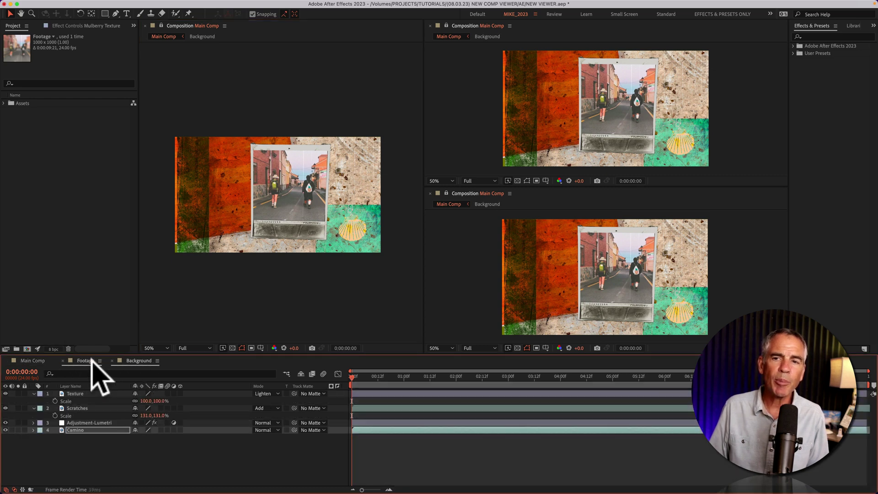
left_click(34, 361)
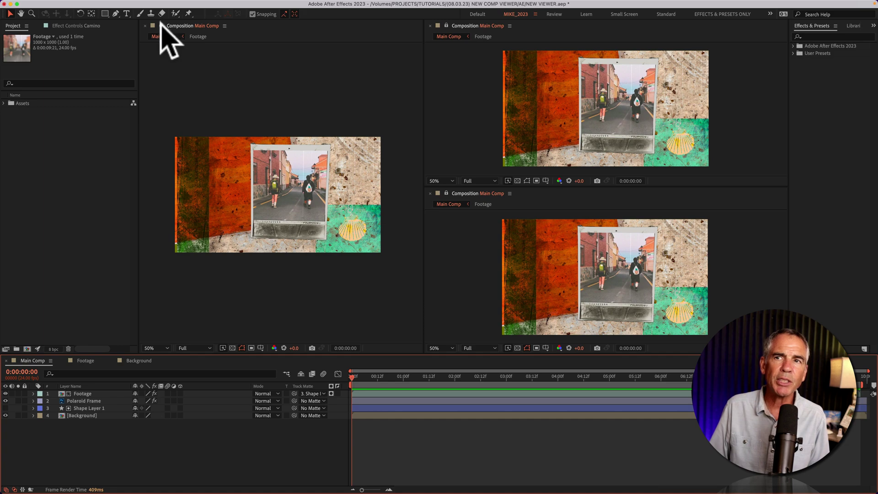
Cycle the timeline through the pre-comps again, then turn on Viewer Lock for the left Main Comp viewer.
left_click(198, 37)
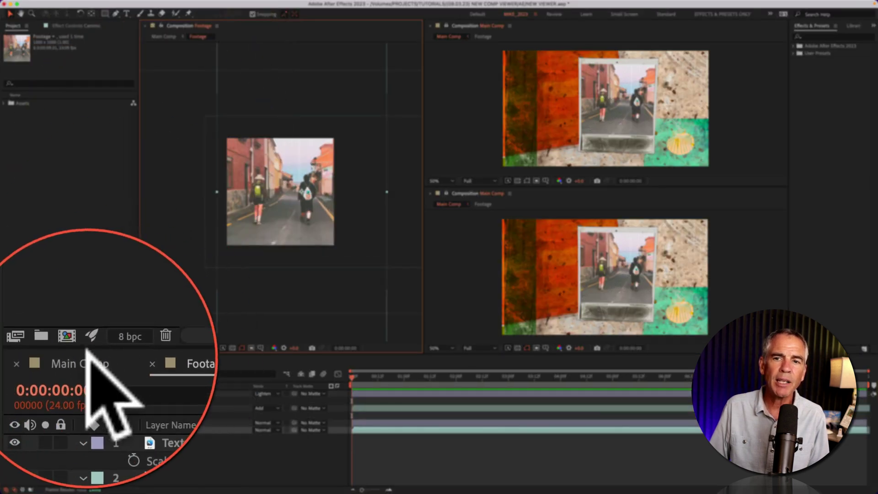
left_click(86, 356)
left_click(87, 361)
left_click(132, 361)
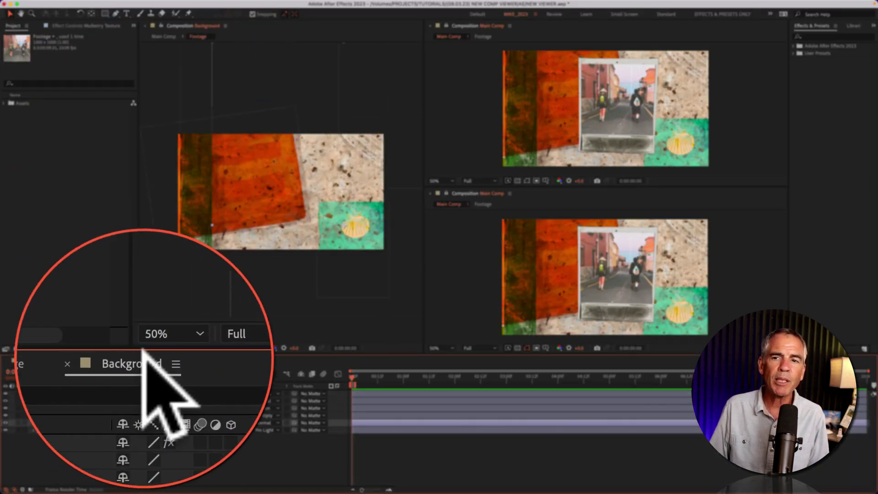
left_click(87, 360)
left_click(39, 361)
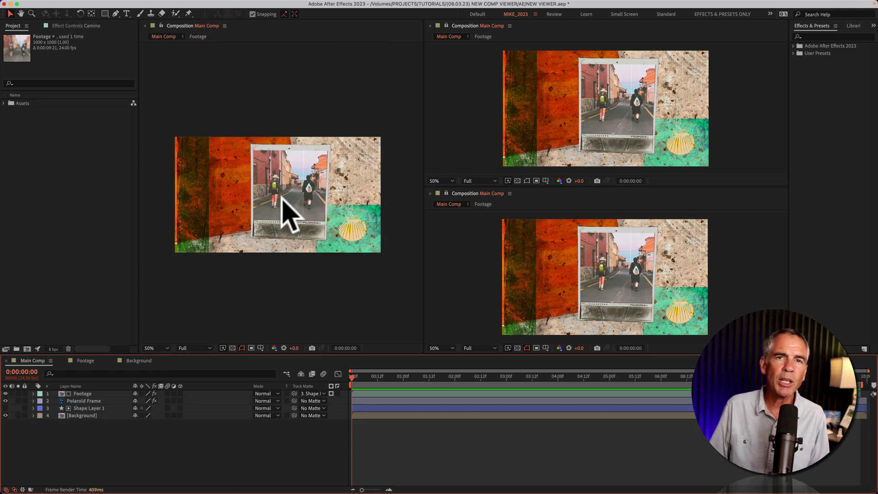
left_click(161, 24)
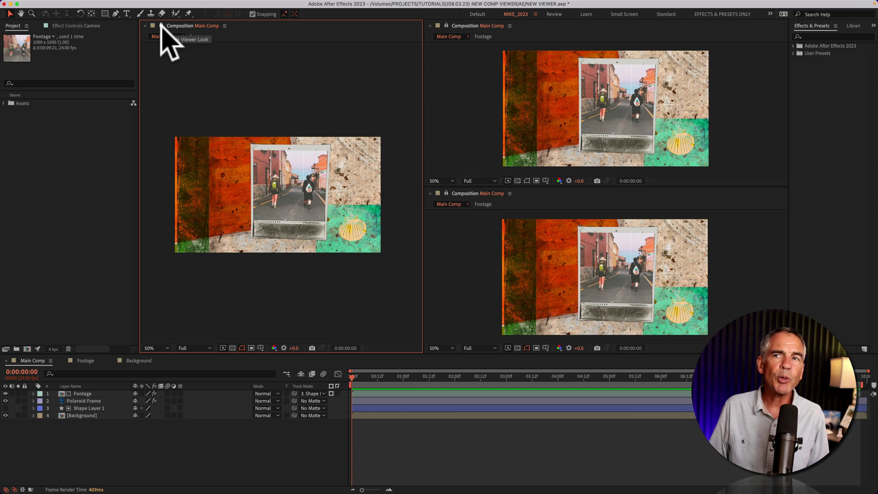
left_click(209, 26)
Set a right-hand viewer to the Footage comp and make the Main Comp viewer active.
left_click(214, 96)
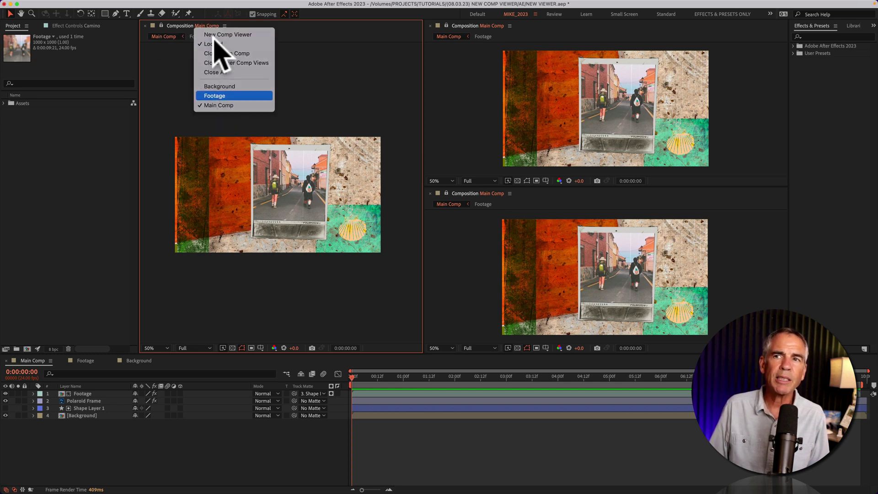
left_click(211, 26)
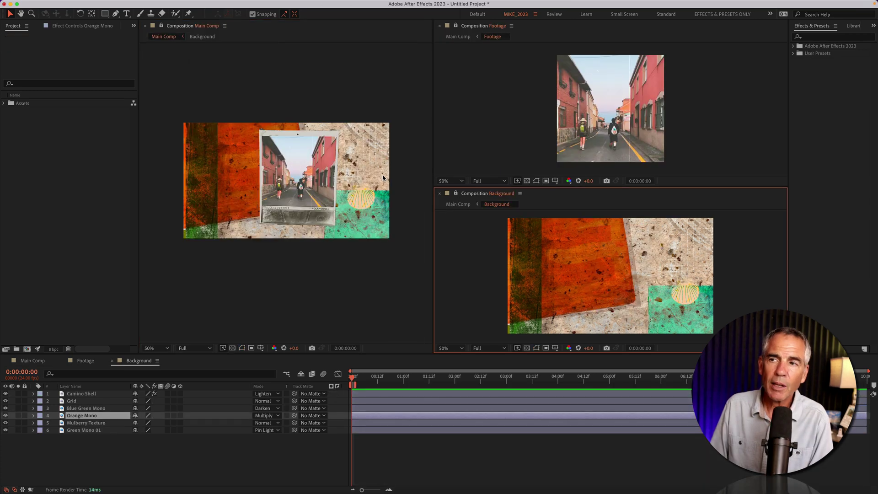
left_click(404, 170)
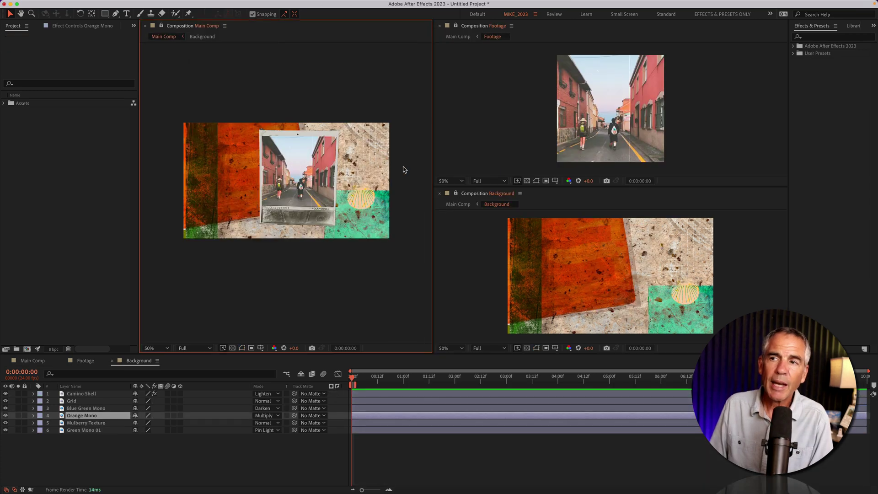
Drag the Background comp's scallop shell slightly lower, then switch the timeline between pre-comps.
left_click(481, 263)
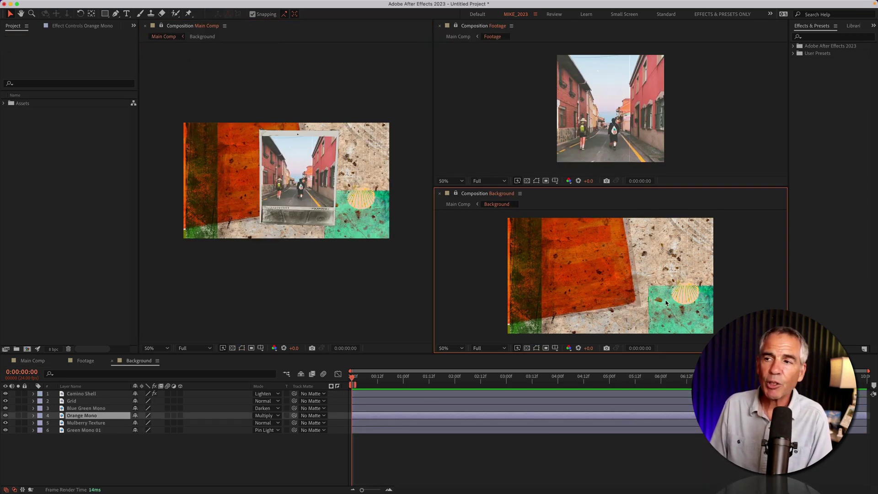
left_click_drag(685, 295, 687, 306)
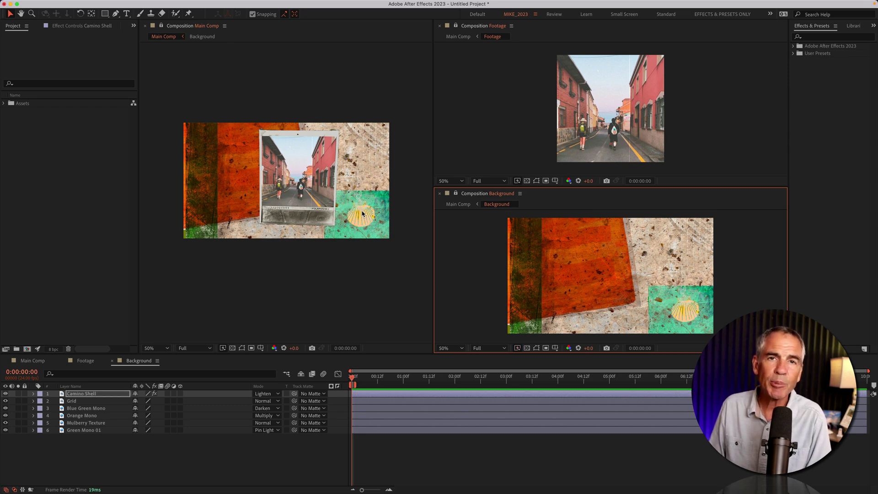
left_click(82, 362)
left_click(121, 362)
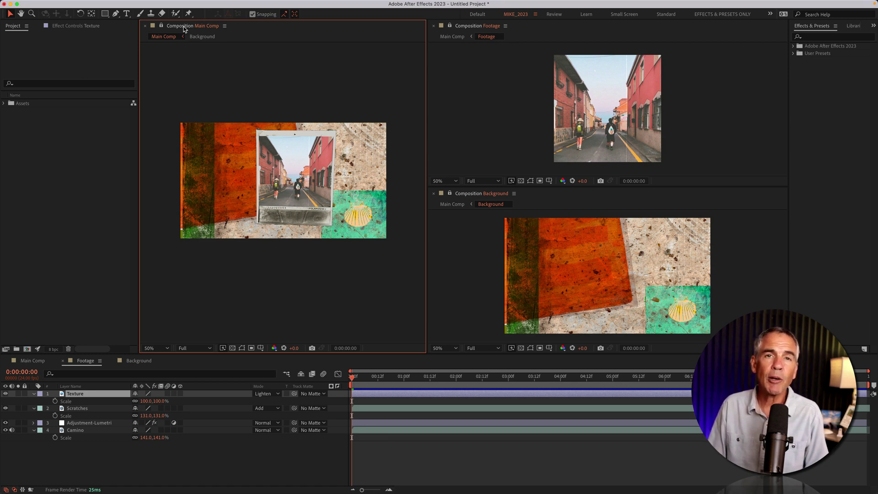
Use Window > Workspace > Save Changes to this Workspace, then close the Footage composition viewer.
left_click(259, 5)
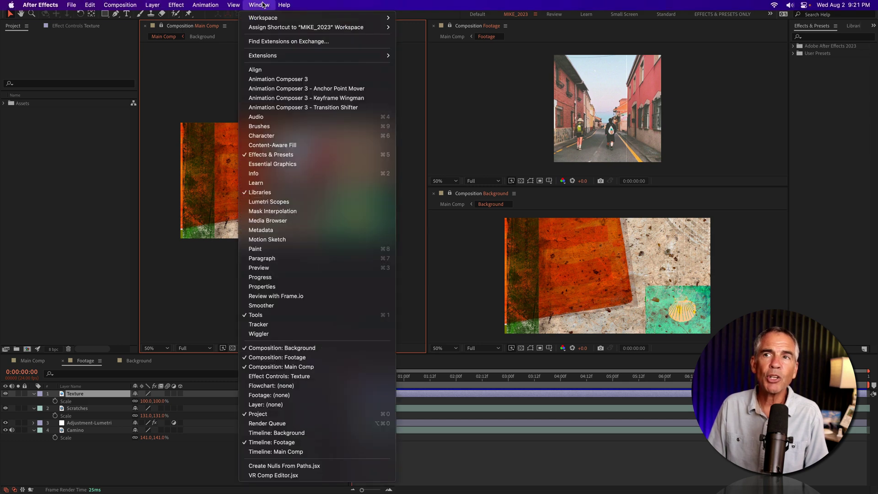
mouse_move(268, 16)
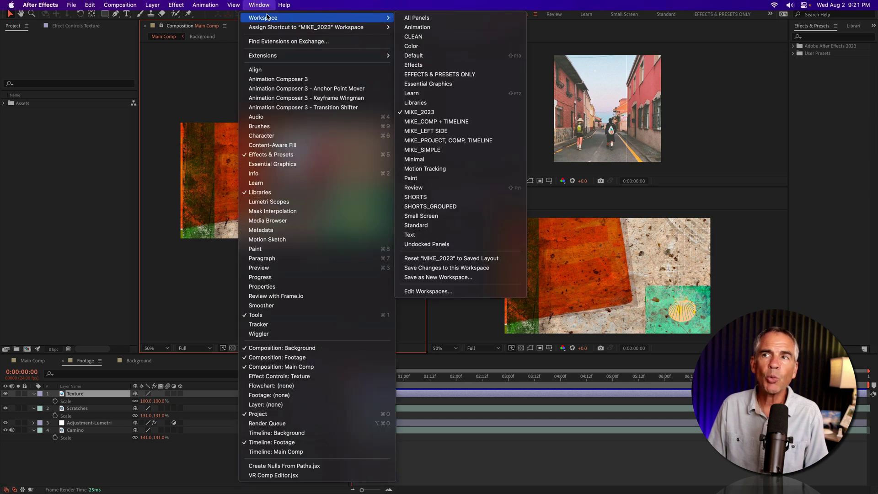
left_click(490, 277)
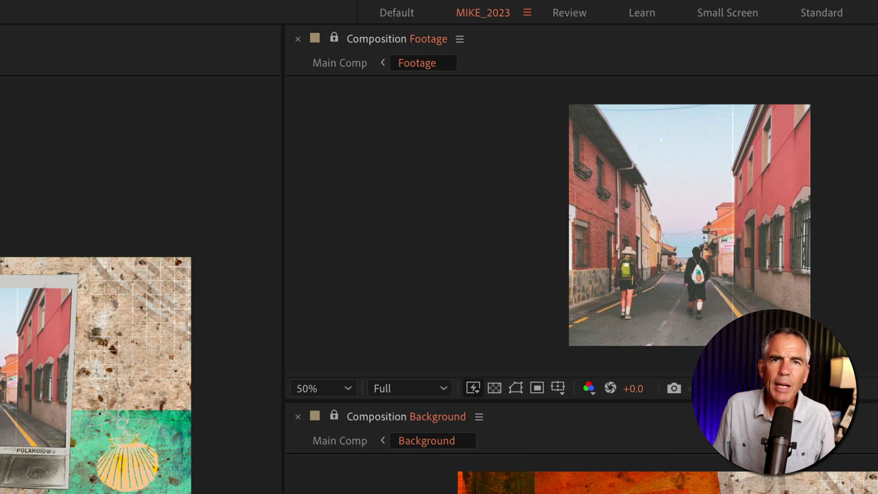
left_click(335, 195)
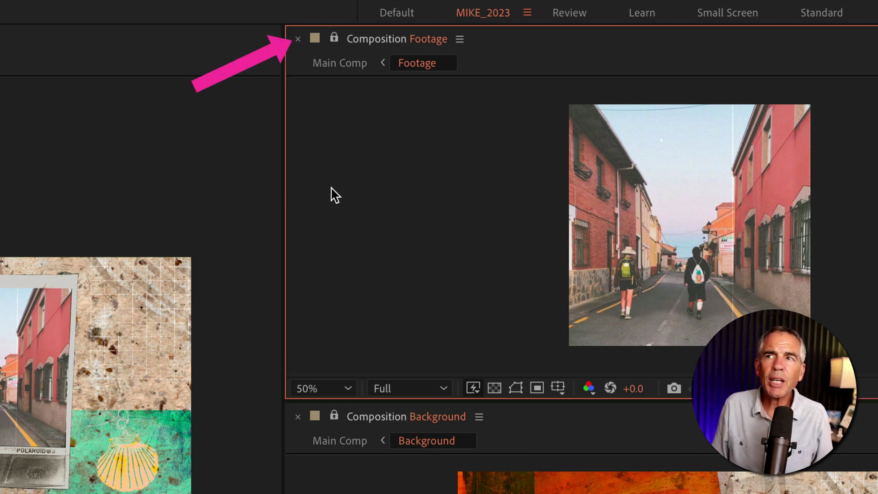
left_click(298, 40)
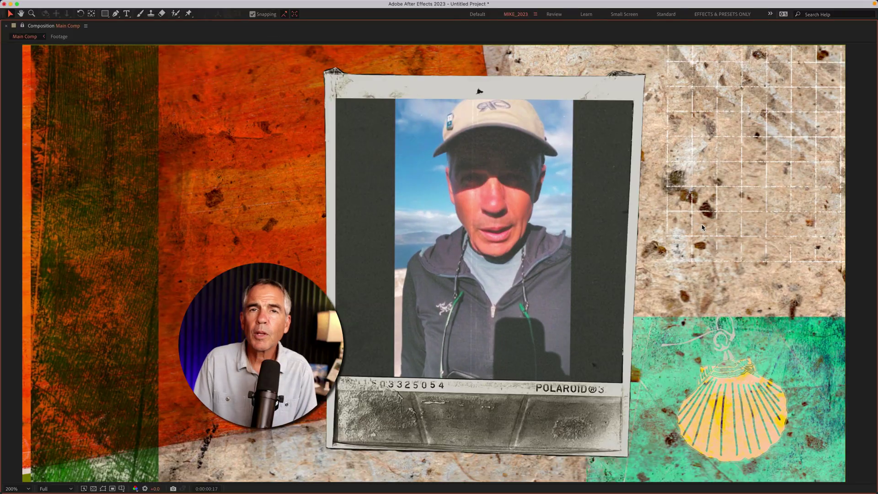